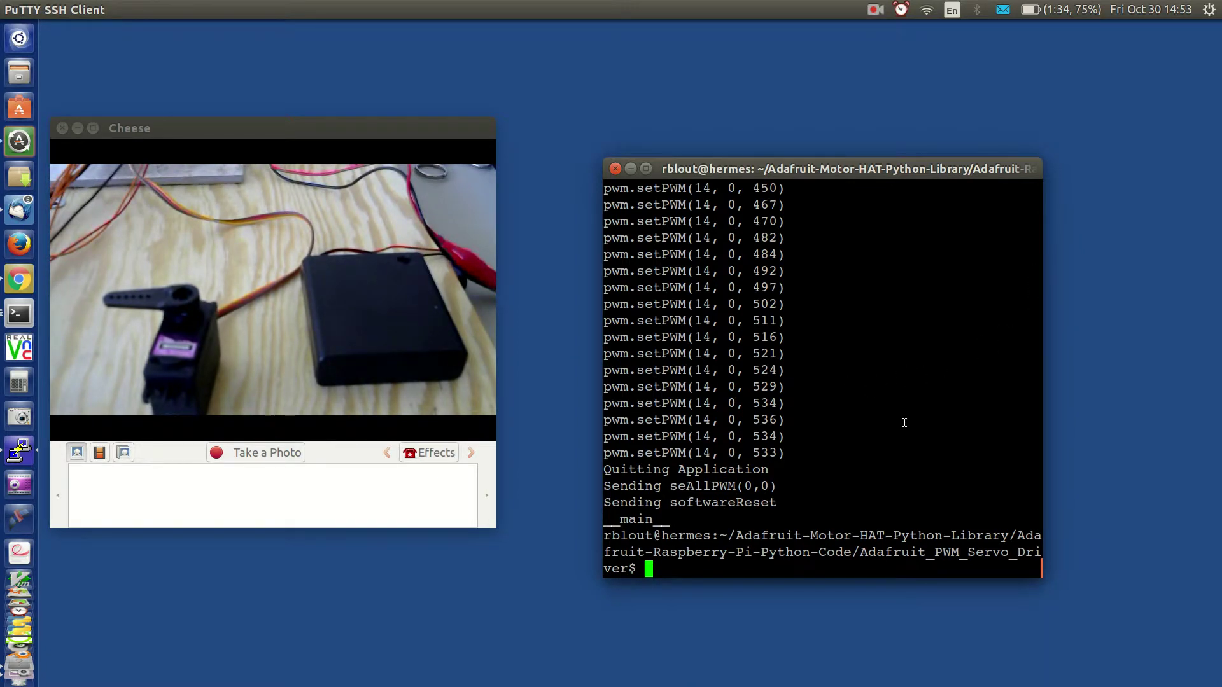
Step: Run sudo ./servo_min_max.py again and place its slider window right beside the camera view
key(Up)
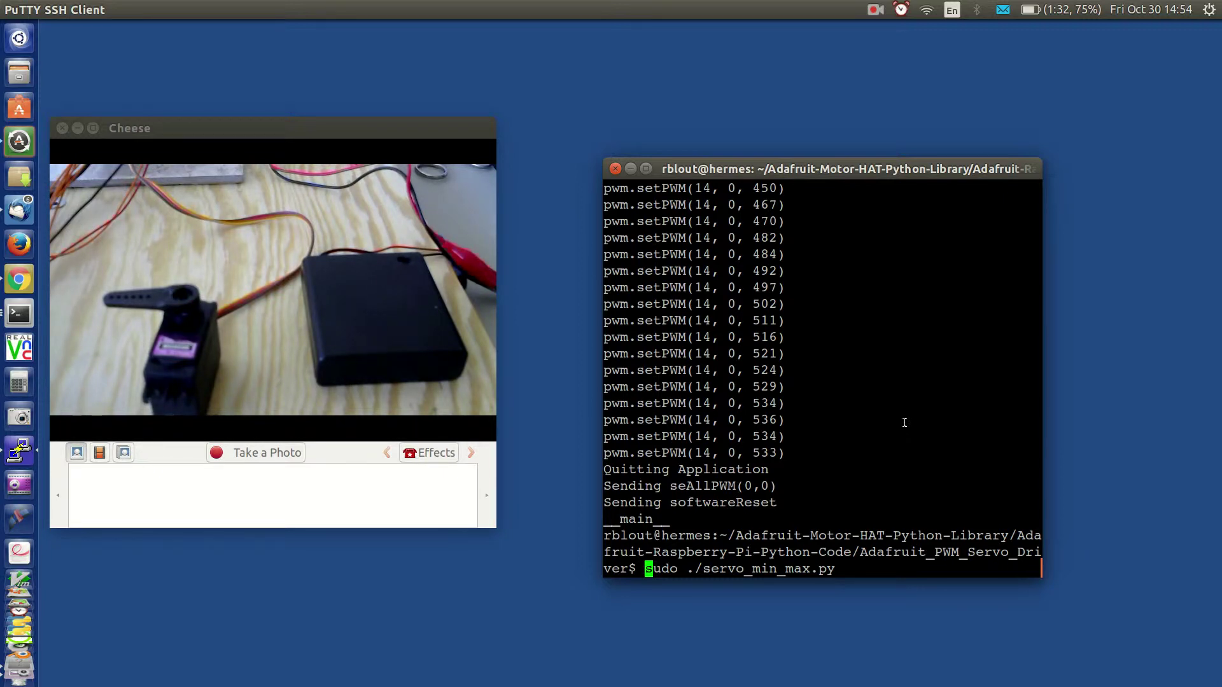
key(Return)
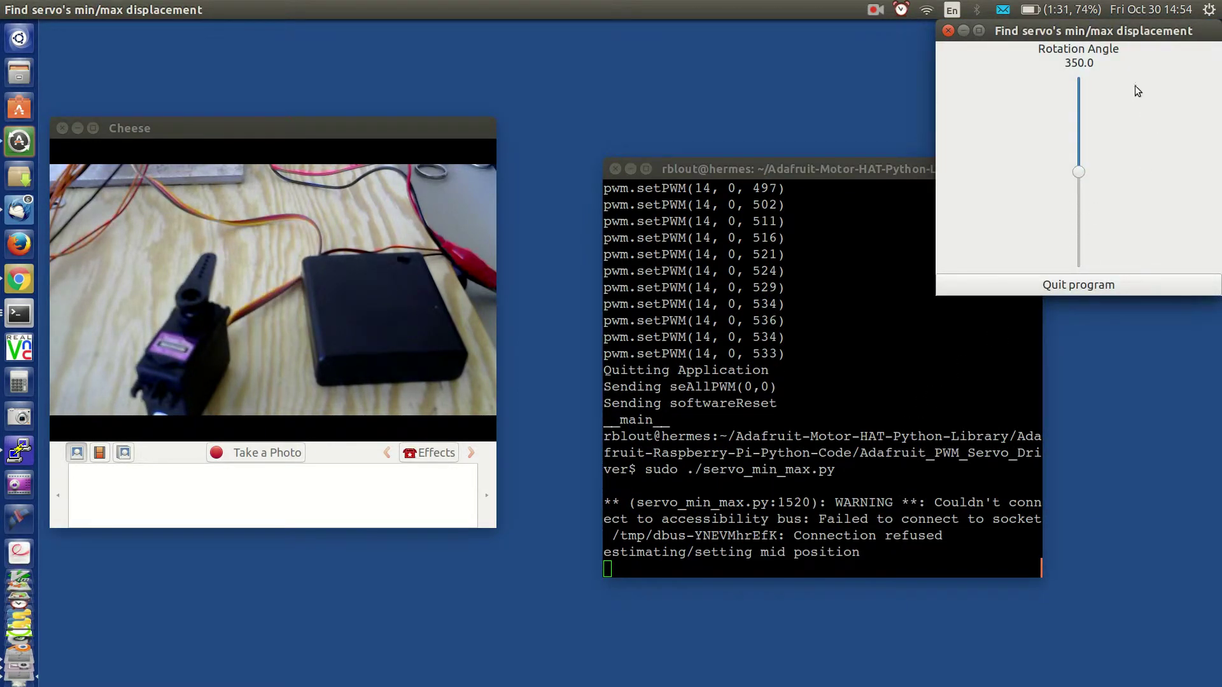
drag(1113, 33, 694, 138)
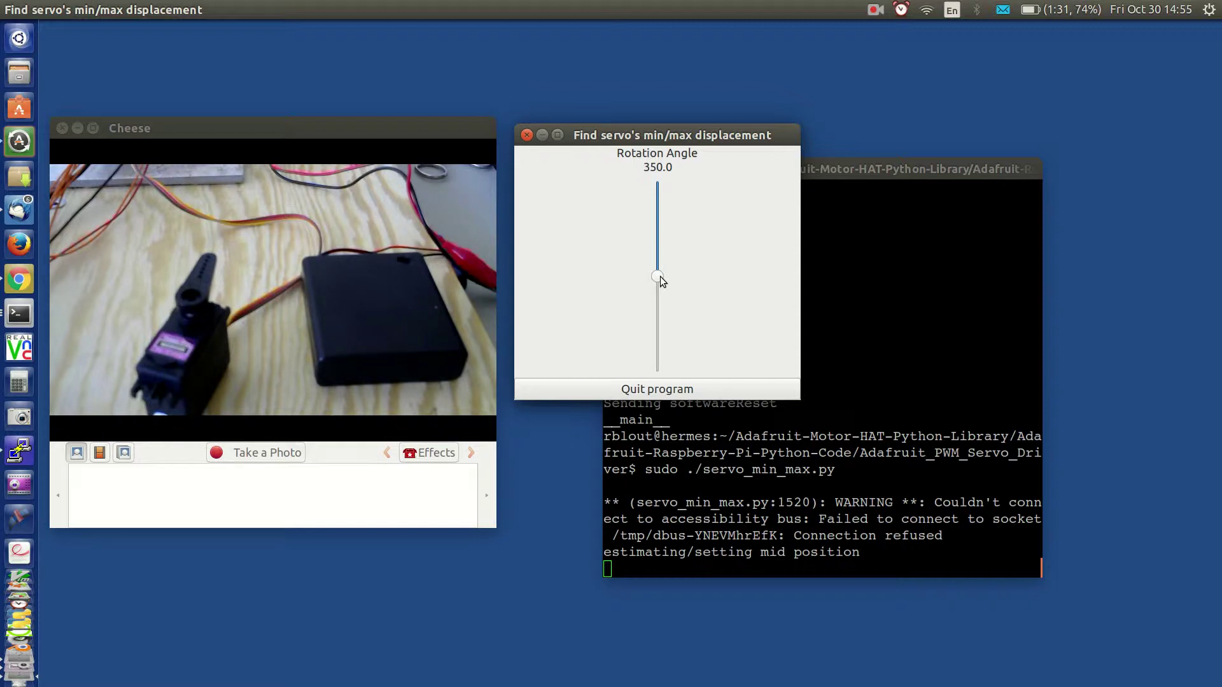
Step: Raise the servo's rotation angle to about 388, continuing in single-unit increments up to 441.2
drag(659, 276, 637, 304)
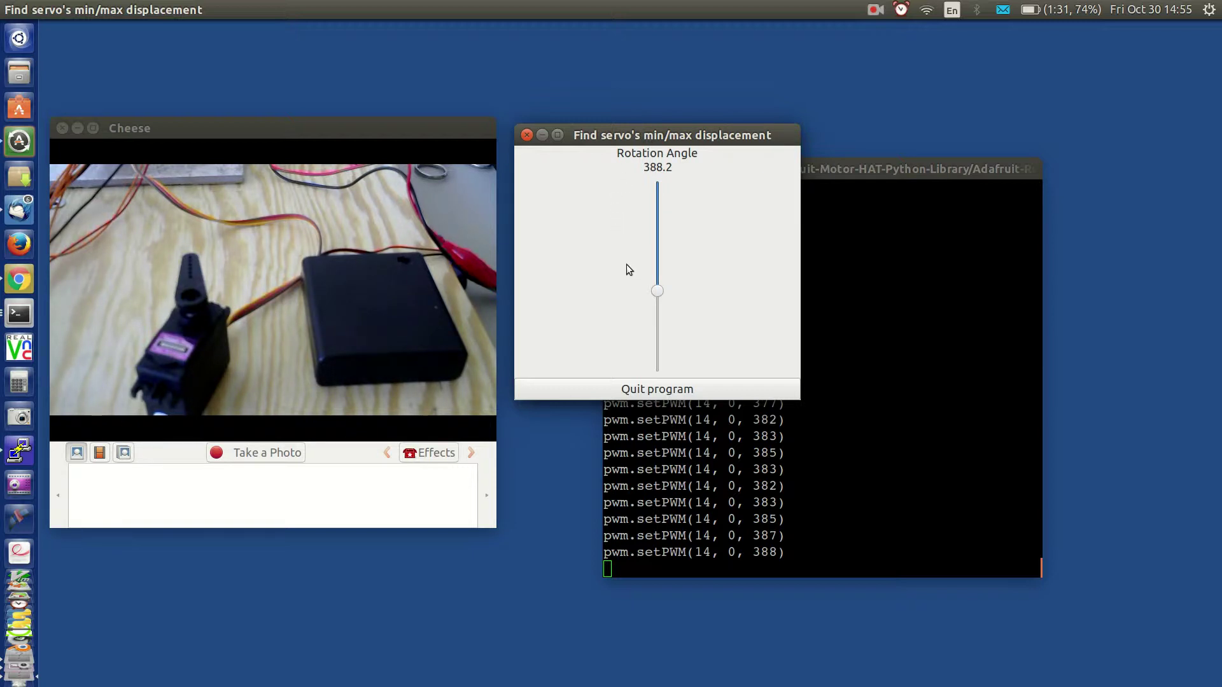
key(Down)
key(Down)
key(Down)
key(Down)
key(Down)
key(Down)
key(Down)
key(Down)
key(Down)
key(Down)
key(Down)
key(Down)
key(Down)
key(Down)
key(Down)
key(Down)
key(Down)
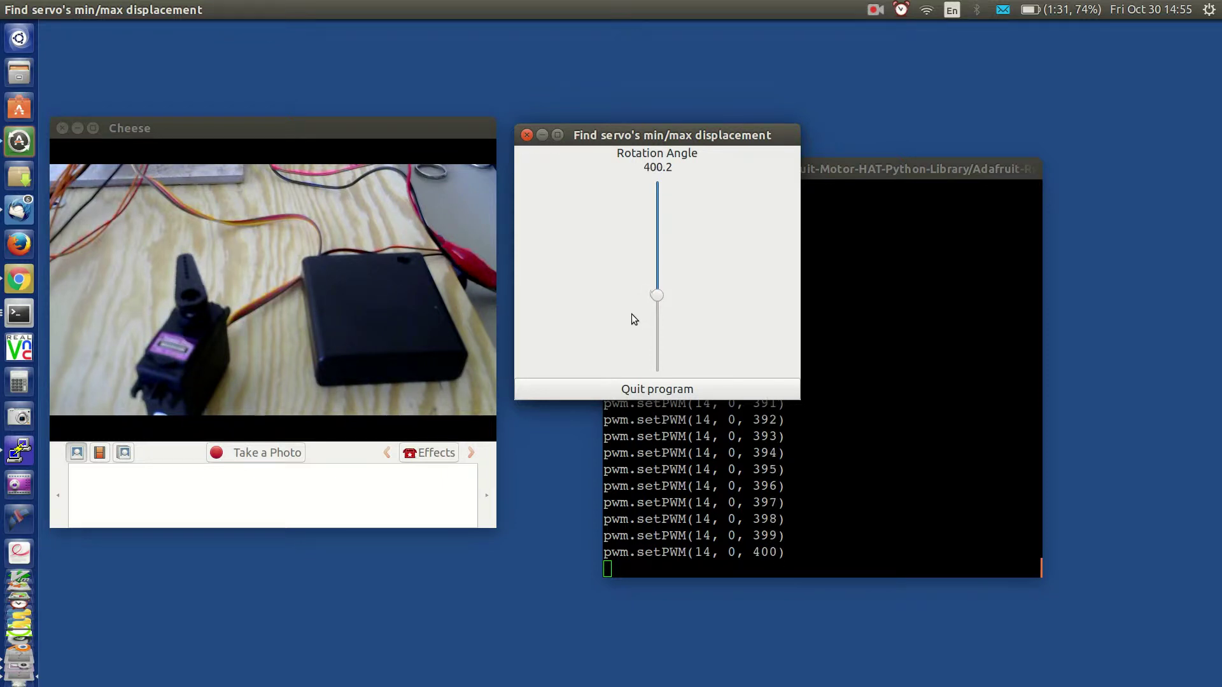
key(Down)
key(Down)
key(Down)
key(Down)
key(Down)
key(Down)
key(Down)
key(Down)
key(Down)
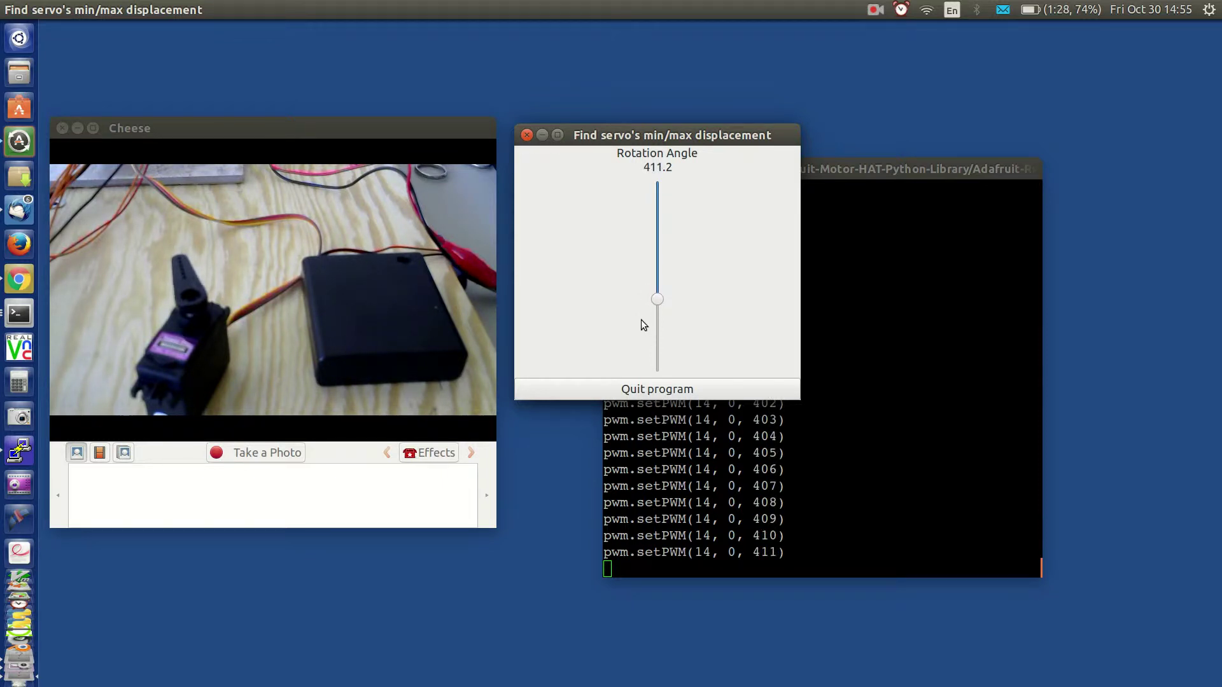
key(Down)
key(Down)
key(Down)
key(Down)
key(Down)
key(Down)
key(Down)
key(Down)
key(Down)
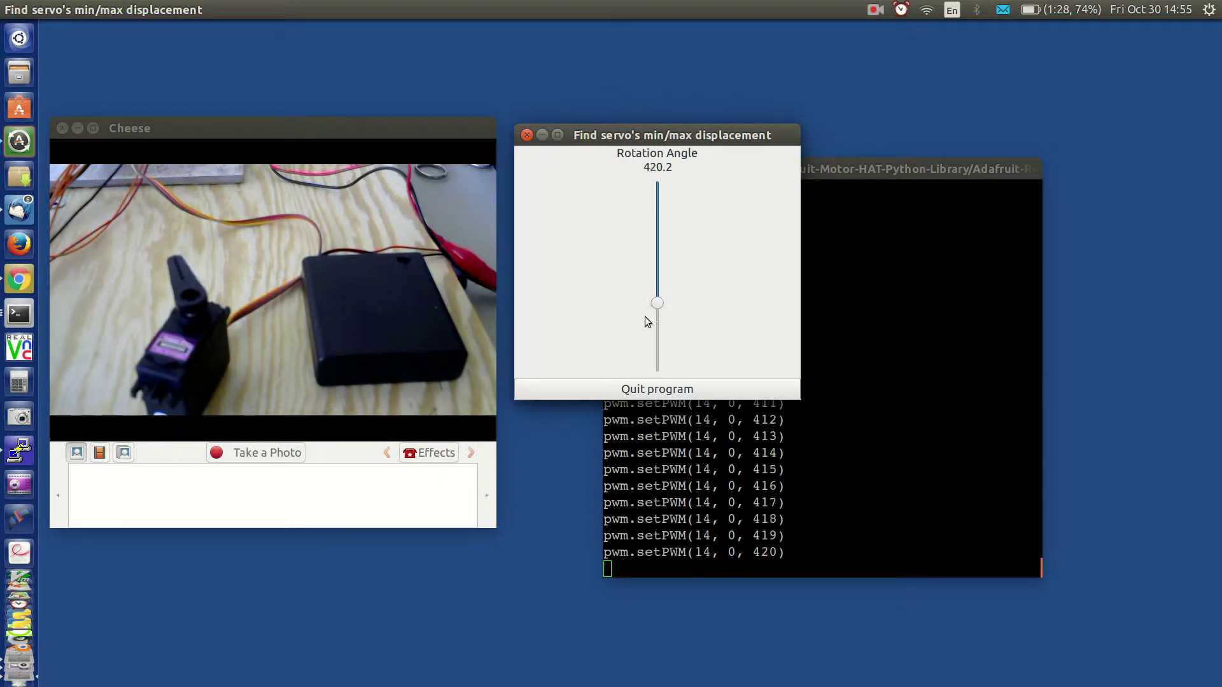
key(Down)
key(Down)
key(Down)
key(Down)
key(Down)
key(Down)
key(Down)
key(Down)
key(Down)
key(Down)
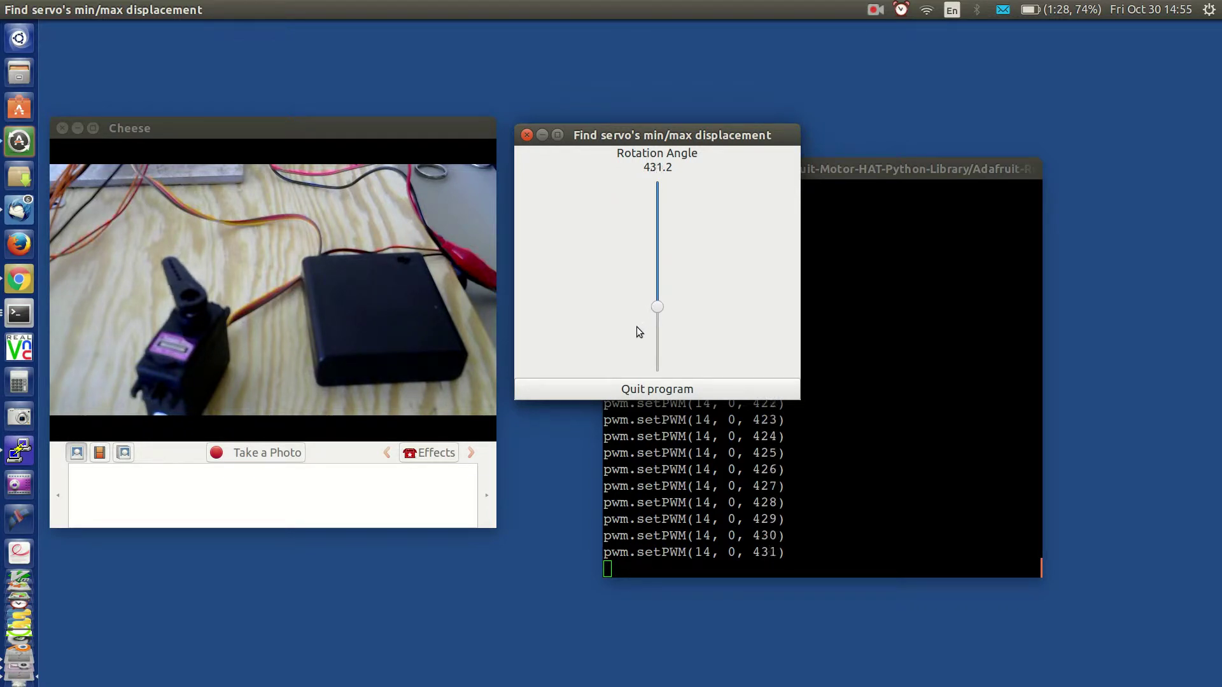
key(Down)
key(Down)
key(Down)
key(Down)
key(Down)
key(Down)
key(Down)
key(Down)
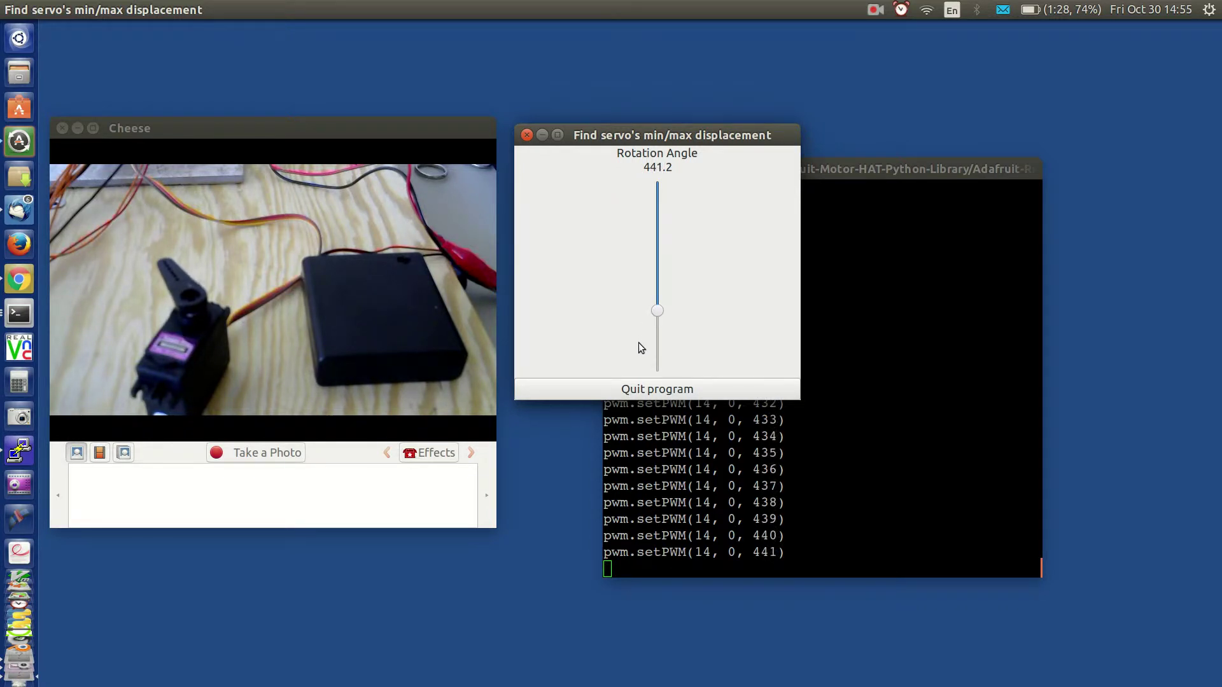
Step: Lower the servo's rotation angle in single-unit decrements to 411.2
key(Up)
key(Up)
key(Up)
key(Up)
key(Up)
key(Up)
key(Up)
key(Up)
key(Up)
key(Up)
key(Up)
key(Up)
key(Up)
key(Up)
key(Up)
key(Up)
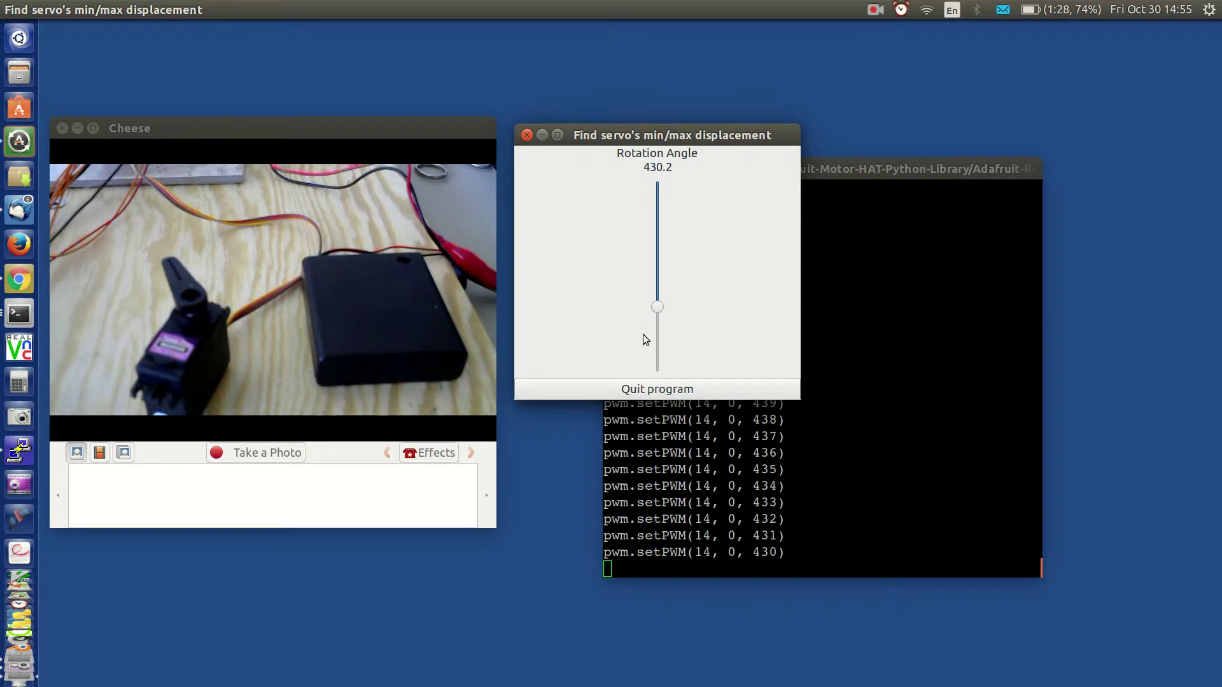
key(Up)
key(Up)
key(Up)
key(Up)
key(Up)
key(Up)
key(Up)
key(Up)
key(Up)
key(Up)
key(Up)
key(Up)
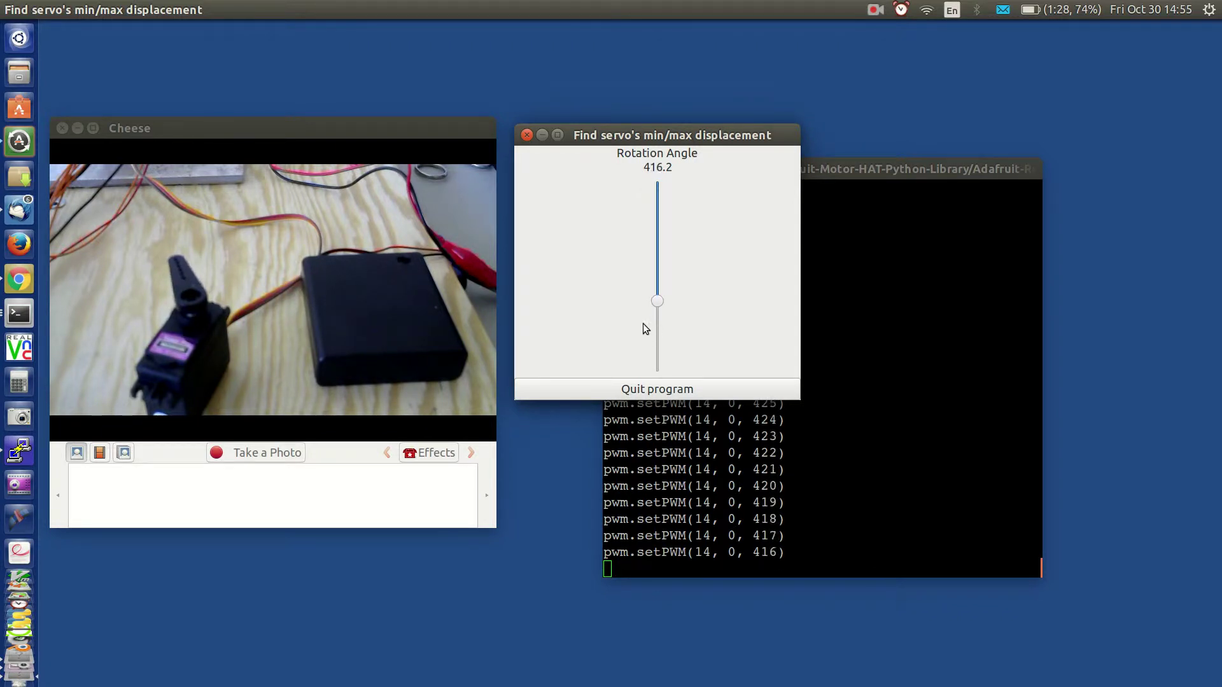
key(Up)
key(Up)
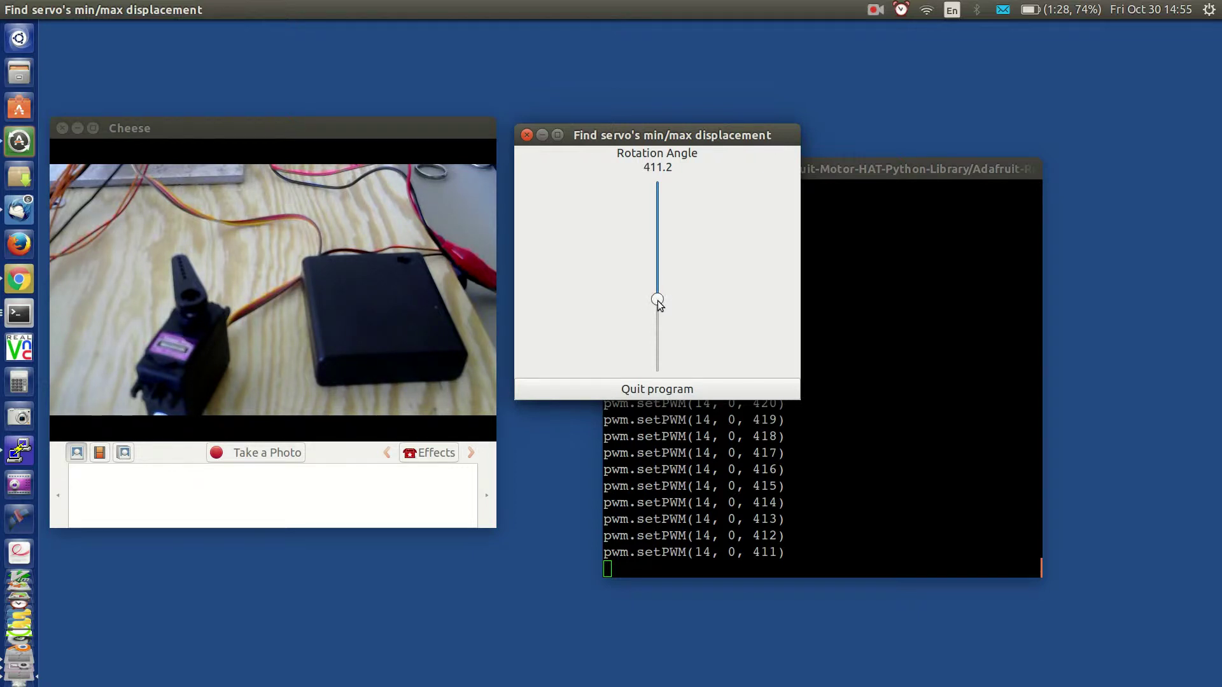
Step: Raise the servo's rotation angle coarsely to about 530, continuing in finer increments up to 569.6 to probe its upper limit
drag(658, 304, 649, 346)
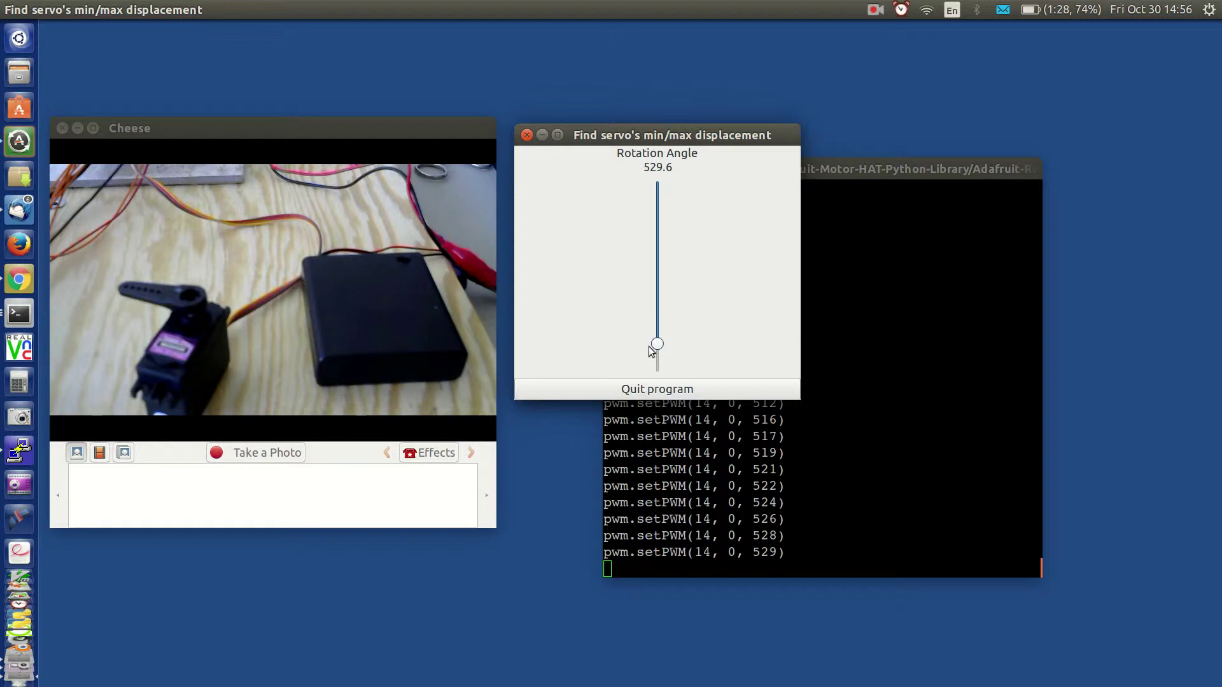
mouse_move(648, 347)
mouse_down()
mouse_move(649, 358)
mouse_move(641, 351)
mouse_up()
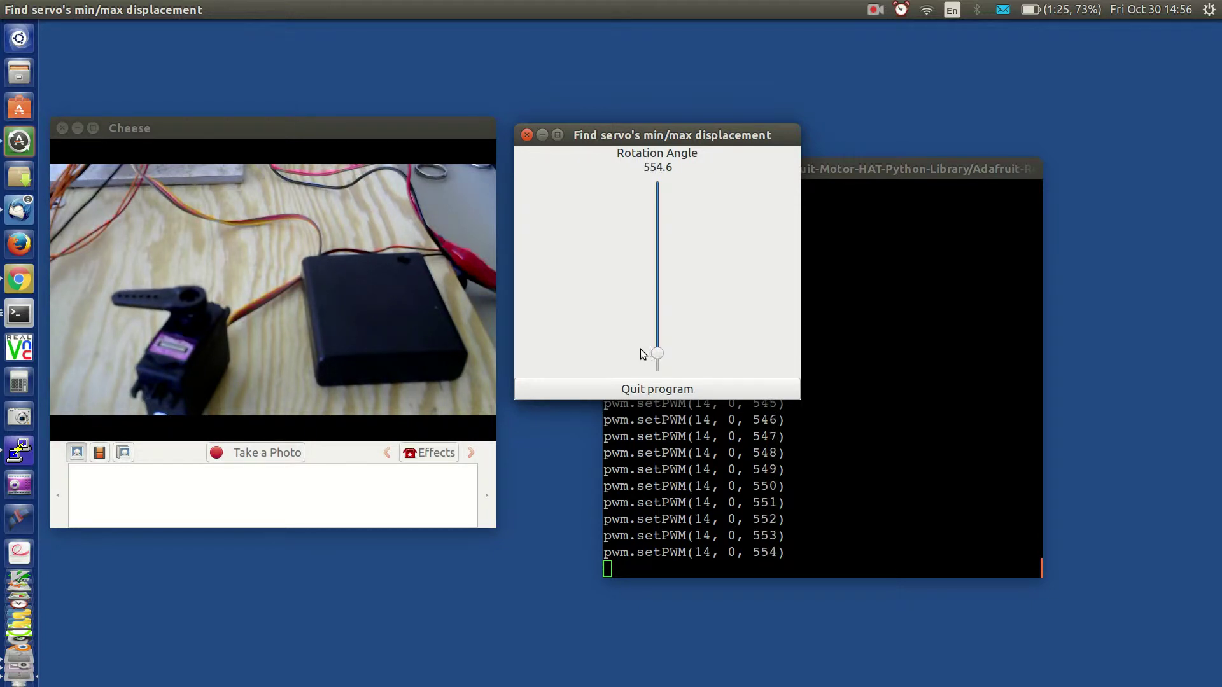
key(Down)
key(Down)
key(Down)
key(Down)
key(Down)
key(Down)
key(Down)
key(Down)
key(Down)
key(Down)
key(Down)
key(Down)
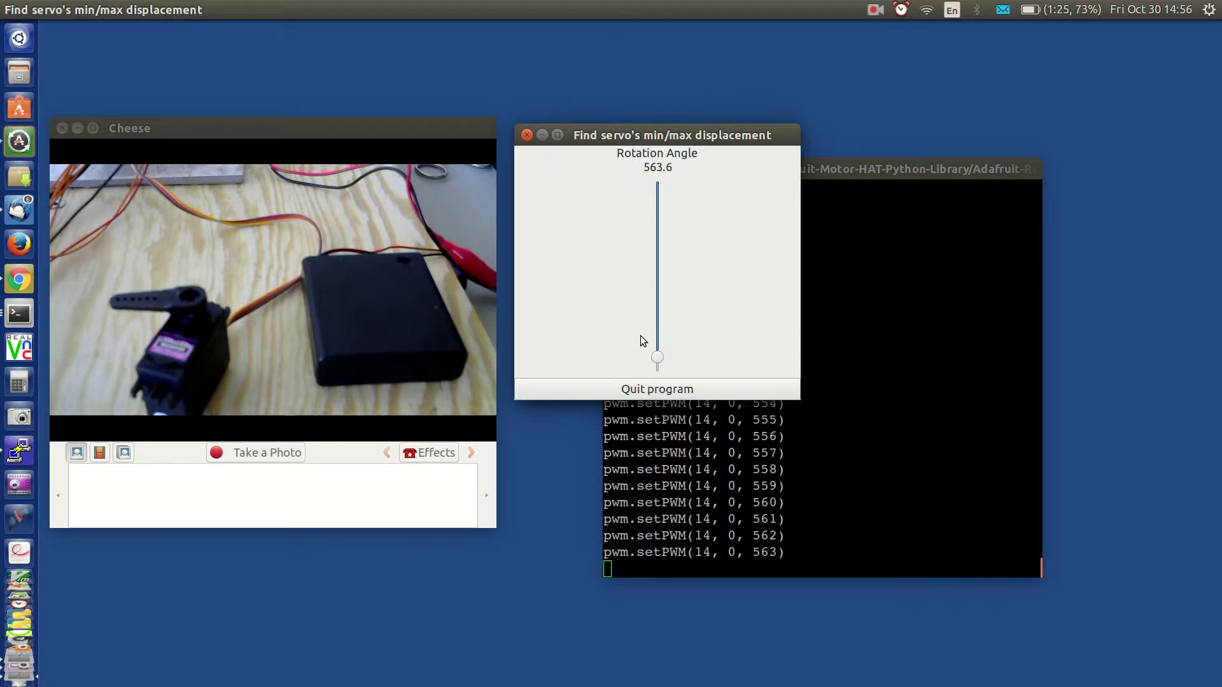
key(Down)
key(Down)
key(Down)
key(Down)
key(Down)
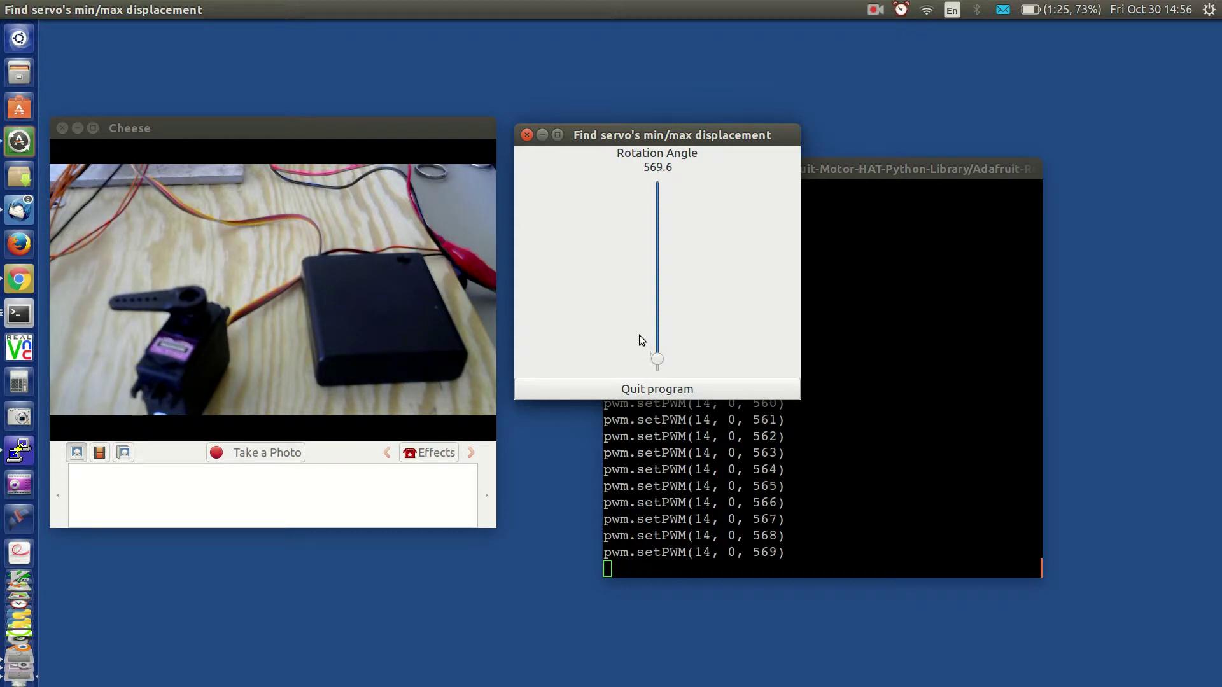
Step: Back the rotation angle off in single-unit decrements to 554.6 to check where the servo starts moving
key(Up)
key(Up)
key(Up)
key(Up)
key(Up)
key(Up)
key(Up)
key(Up)
key(Up)
key(Up)
key(Up)
key(Up)
key(Up)
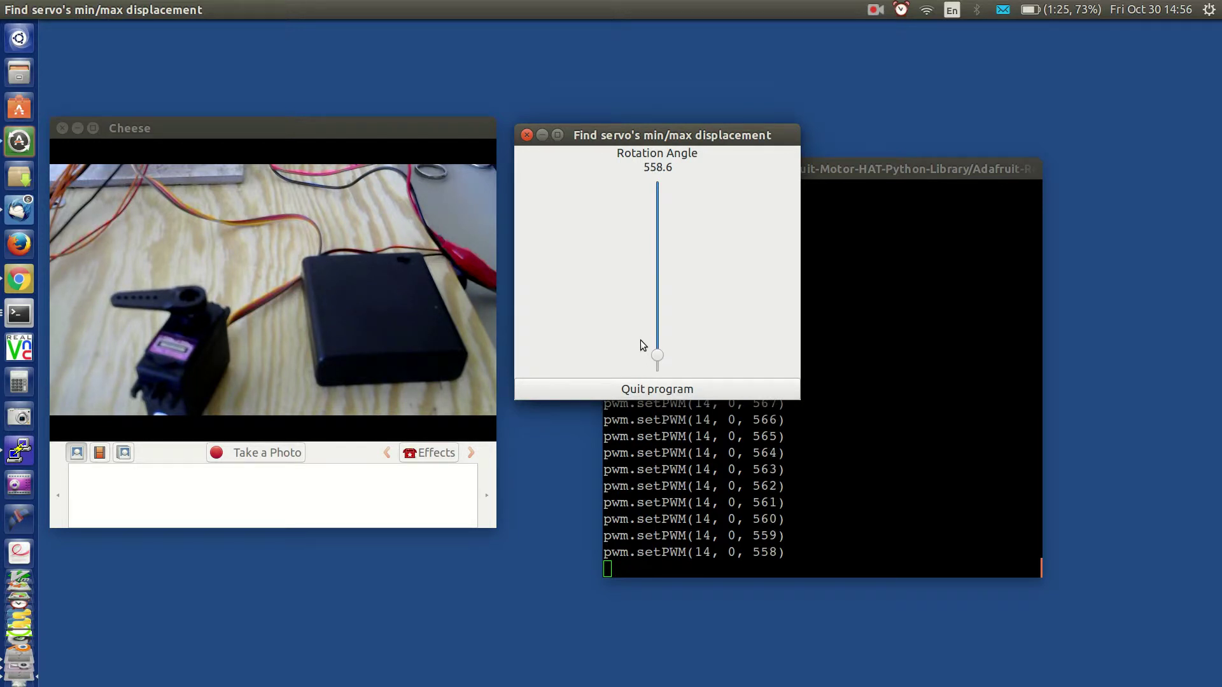
key(Up)
key(Up)
key(Up)
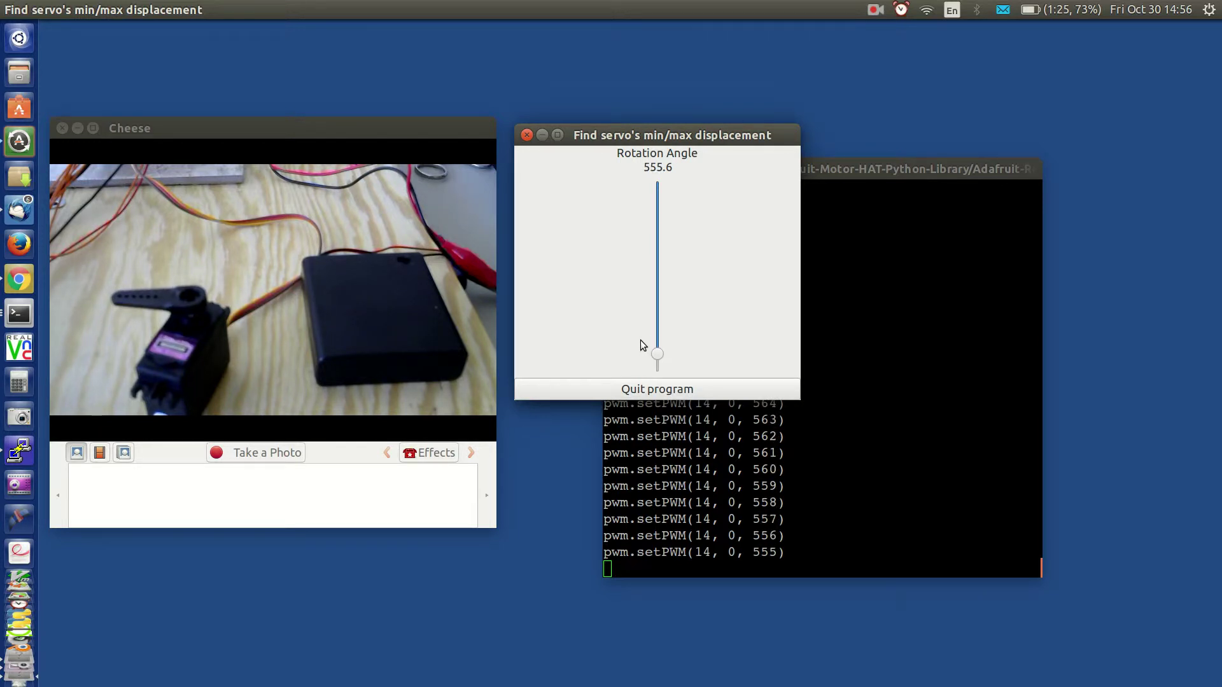
key(Up)
Step: Nudge the rotation angle up and down in single units between about 555 and 563, ending at 558.6
key(Down)
key(Down)
key(Down)
key(Up)
key(Down)
key(Down)
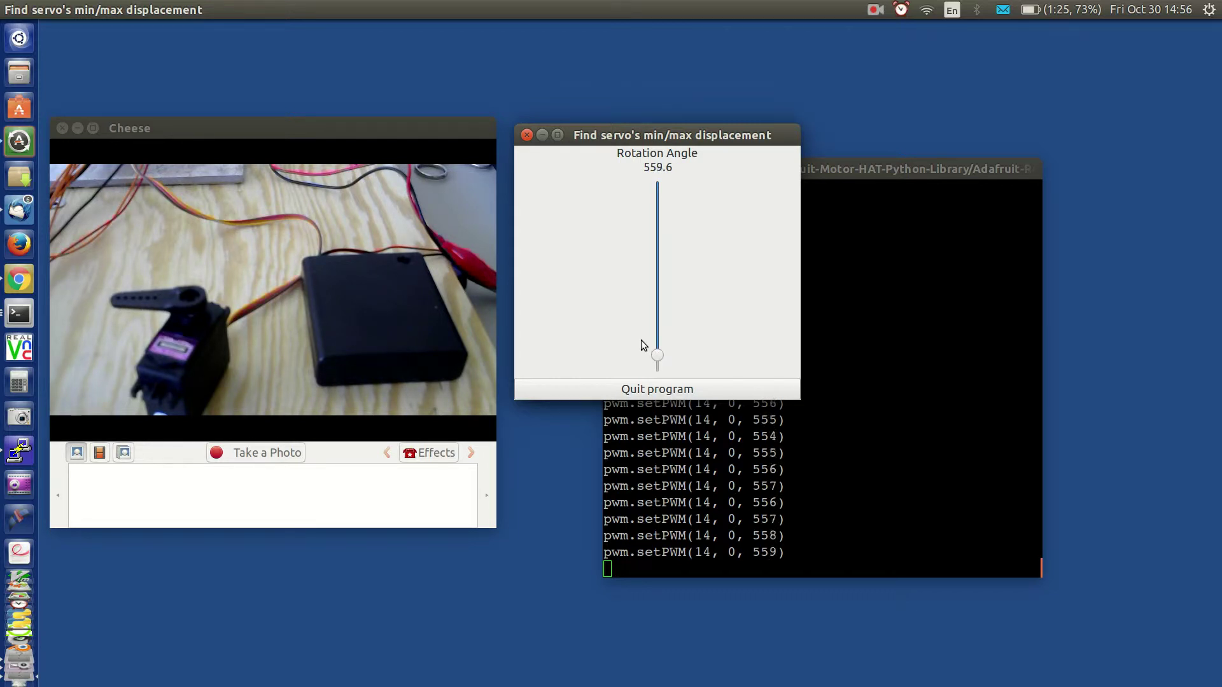
key(Down)
key(Up)
key(Down)
key(Down)
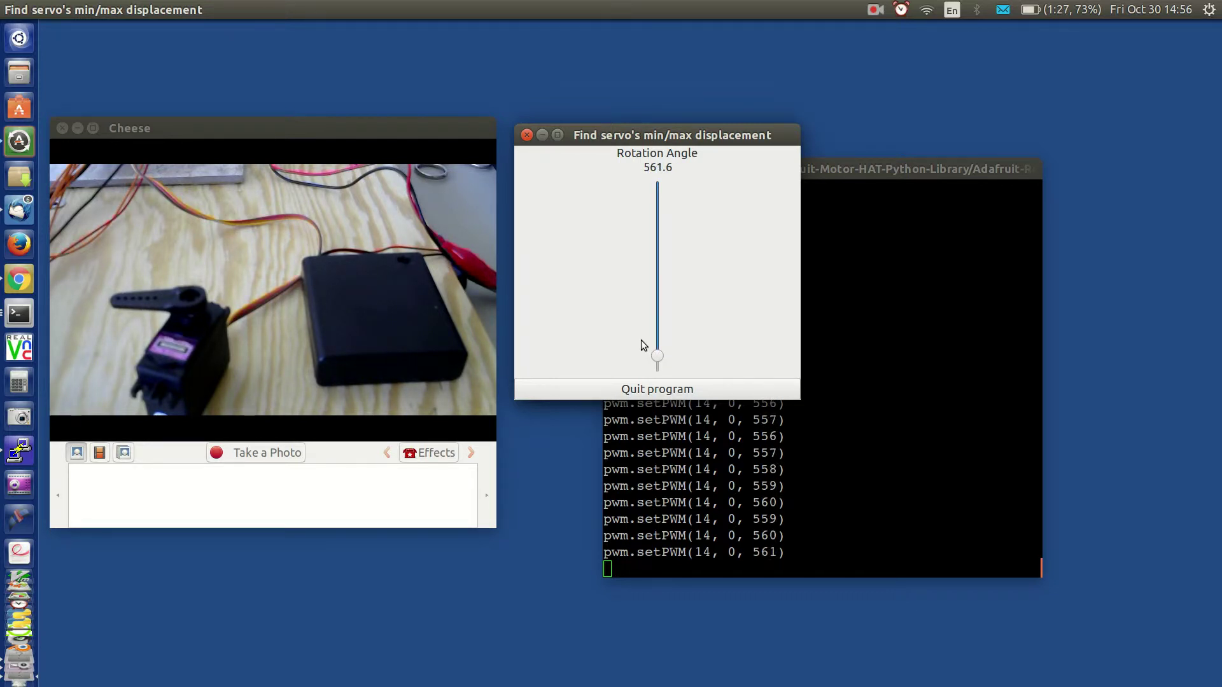
key(Down)
key(Down)
key(Up)
key(Up)
key(Up)
key(Up)
key(Up)
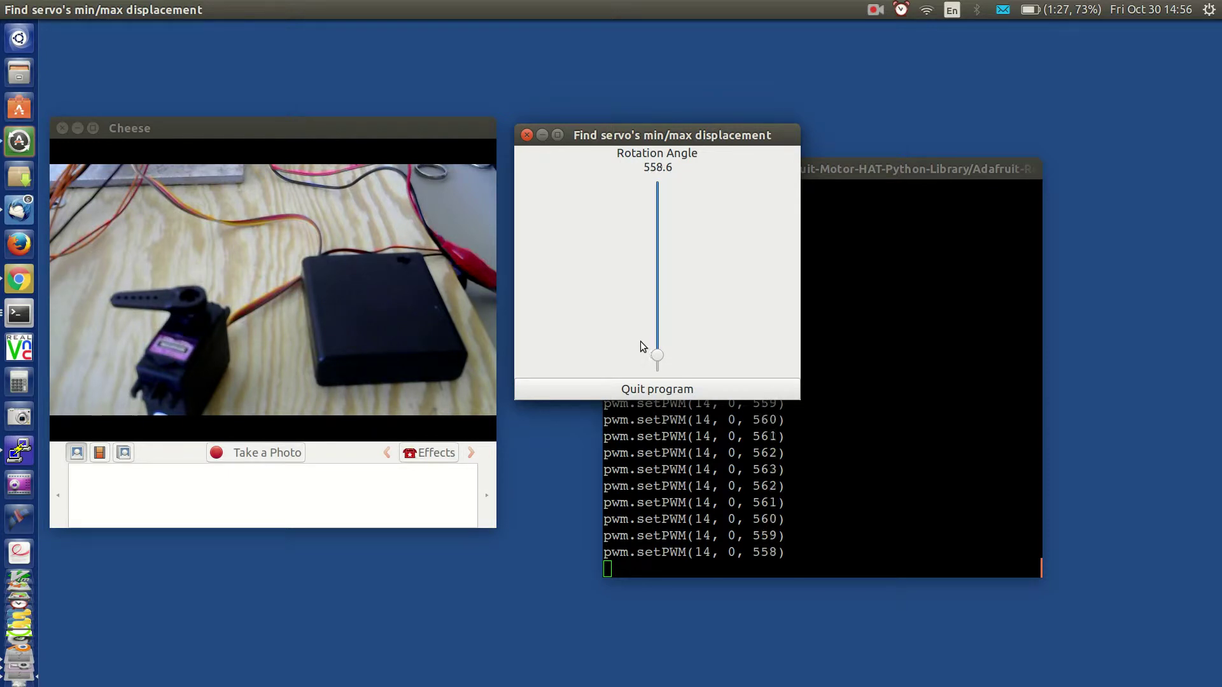
Step: Increase the rotation angle in single-unit increments to 569.6 to test the servo's maximum again
key(Down)
key(Down)
key(Down)
key(Down)
key(Down)
key(Down)
key(Down)
key(Down)
key(Down)
key(Down)
key(Down)
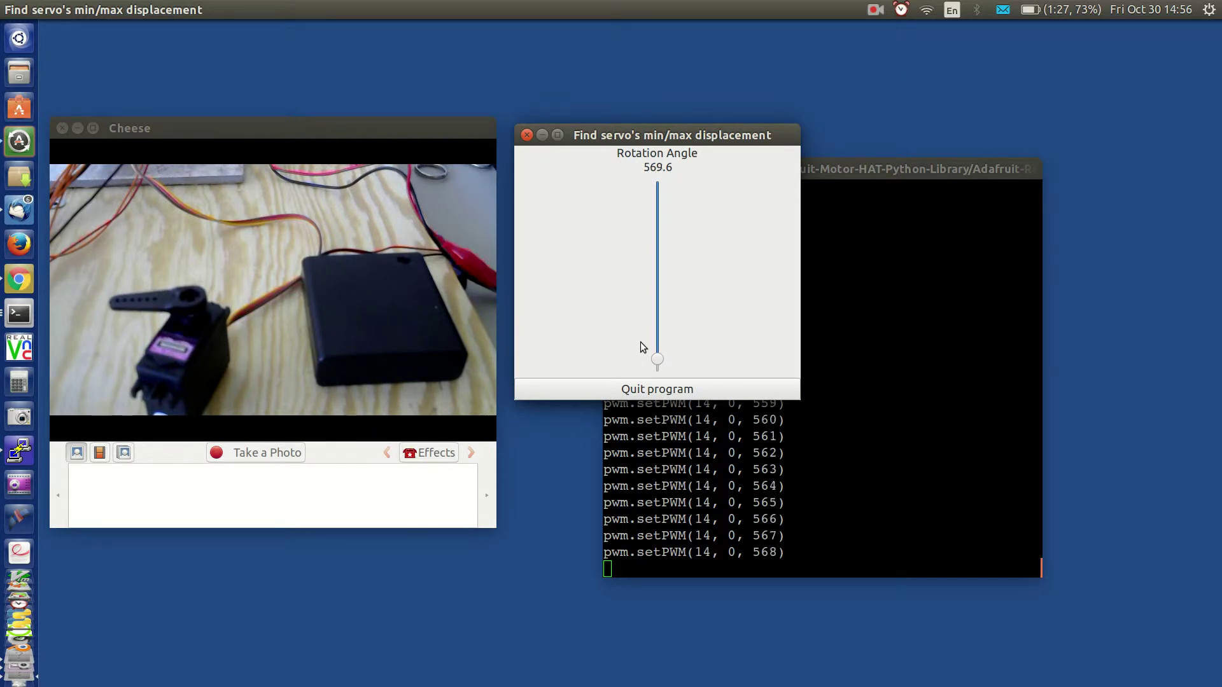
Step: Push the rotation angle a few single units above 569.6, and step it back down to 563.6 to recheck the servo's maximum
key(Down)
key(Up)
key(Down)
key(Down)
key(Down)
key(Down)
key(Up)
key(Up)
key(Up)
key(Up)
key(Up)
key(Up)
key(Up)
key(Up)
key(Up)
key(Up)
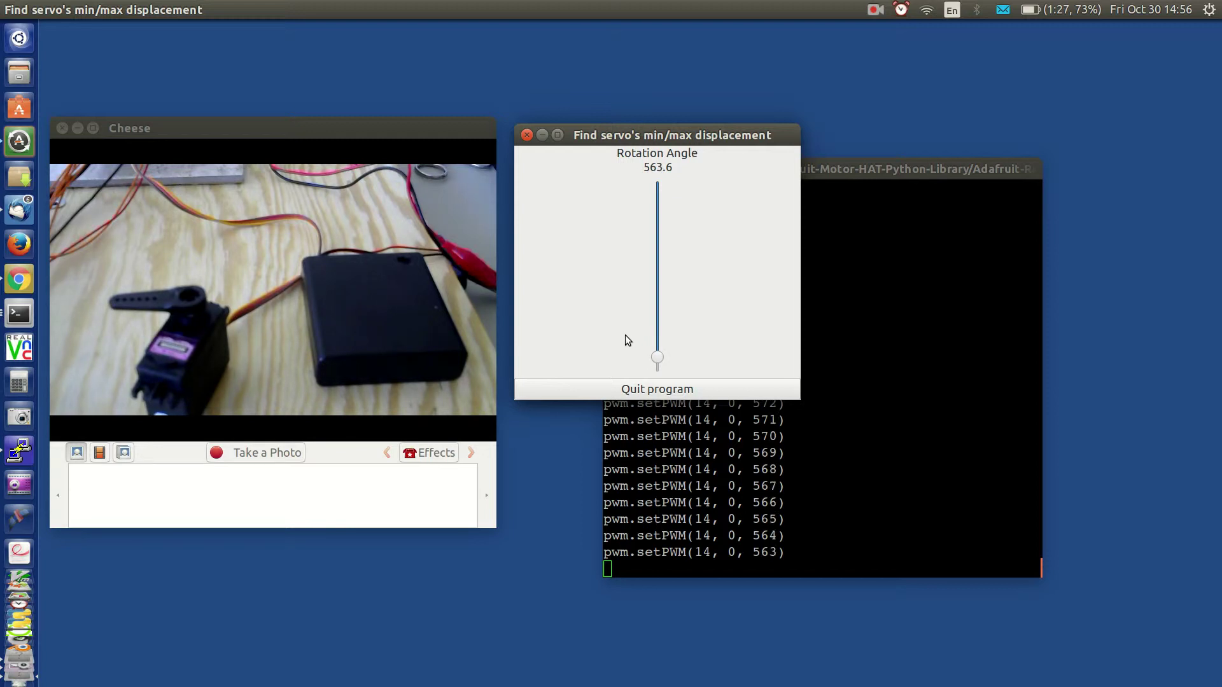
Step: Nudge the rotation angle up and down in single units around 563.6 to pin down where the servo stops responding
key(Down)
key(Down)
key(Up)
key(Up)
key(Up)
key(Down)
key(Up)
Step: Lower the rotation angle all the way to 100.0, and raise it in single units to 106.0 to probe the servo's minimum
drag(659, 355, 673, 164)
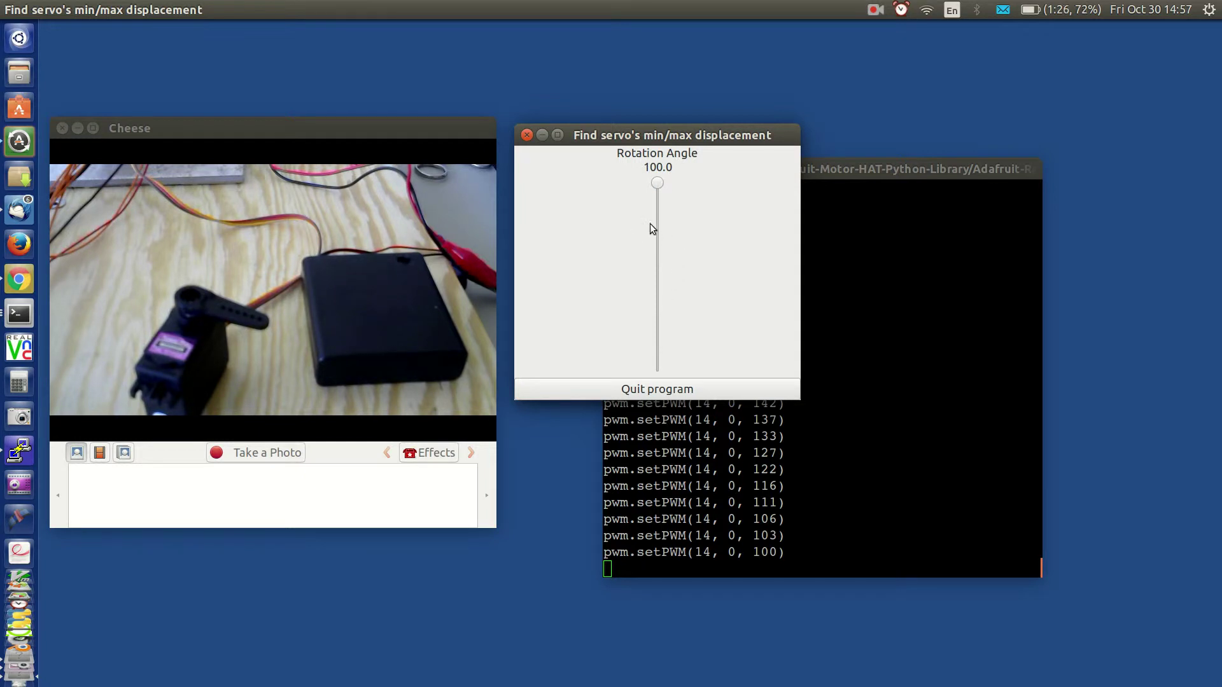
key(Down)
key(Down)
key(Down)
key(Down)
key(Down)
key(Down)
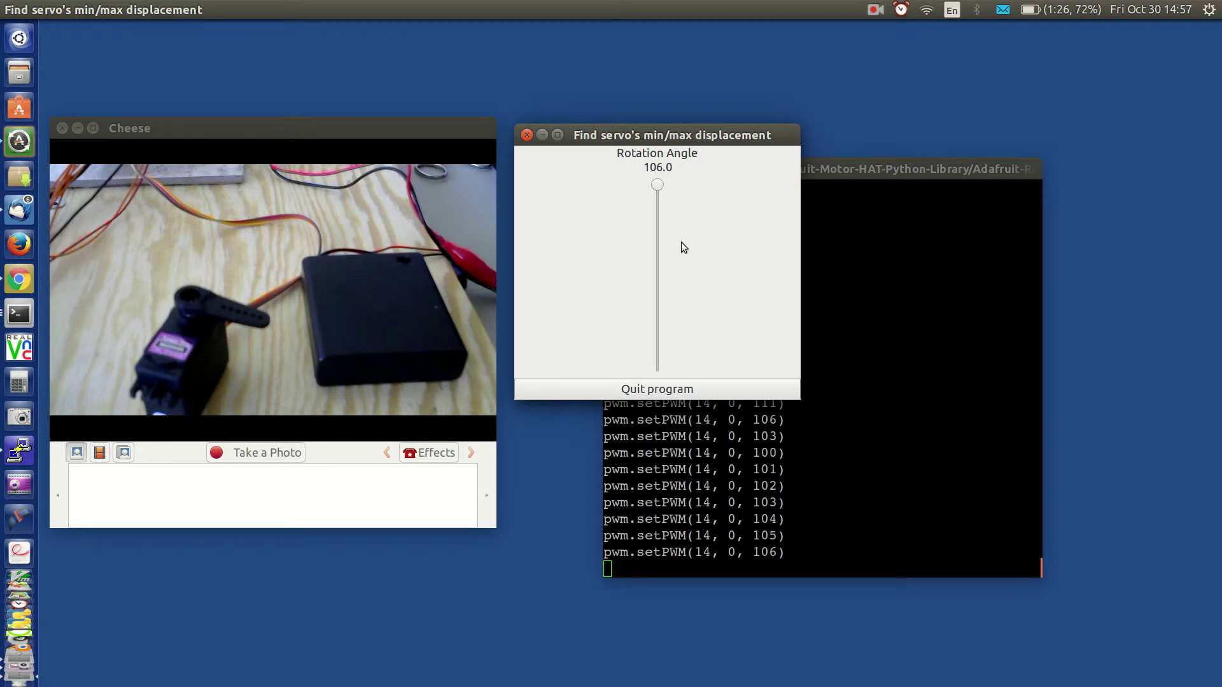
Step: Nudge the rotation angle up and down in single units between 104 and about 110 to look for the first servo movement
key(Up)
key(Down)
key(Down)
key(Up)
key(Up)
key(Up)
key(Down)
key(Down)
key(Down)
key(Down)
key(Down)
key(Down)
key(Down)
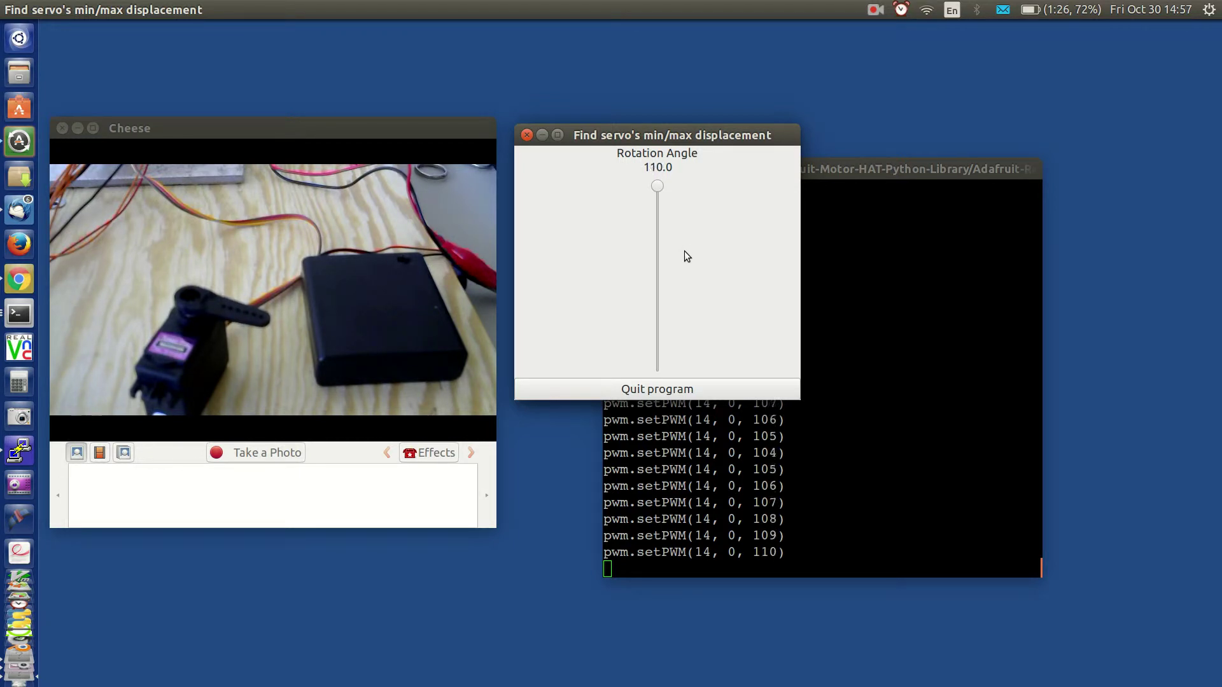
Step: Alternate the rotation angle around 108 to 110, and raise it in single units to 113 to test the servo's response
key(Up)
key(Up)
key(Up)
key(Down)
key(Down)
key(Up)
key(Up)
key(Down)
key(Down)
key(Down)
key(Down)
key(Down)
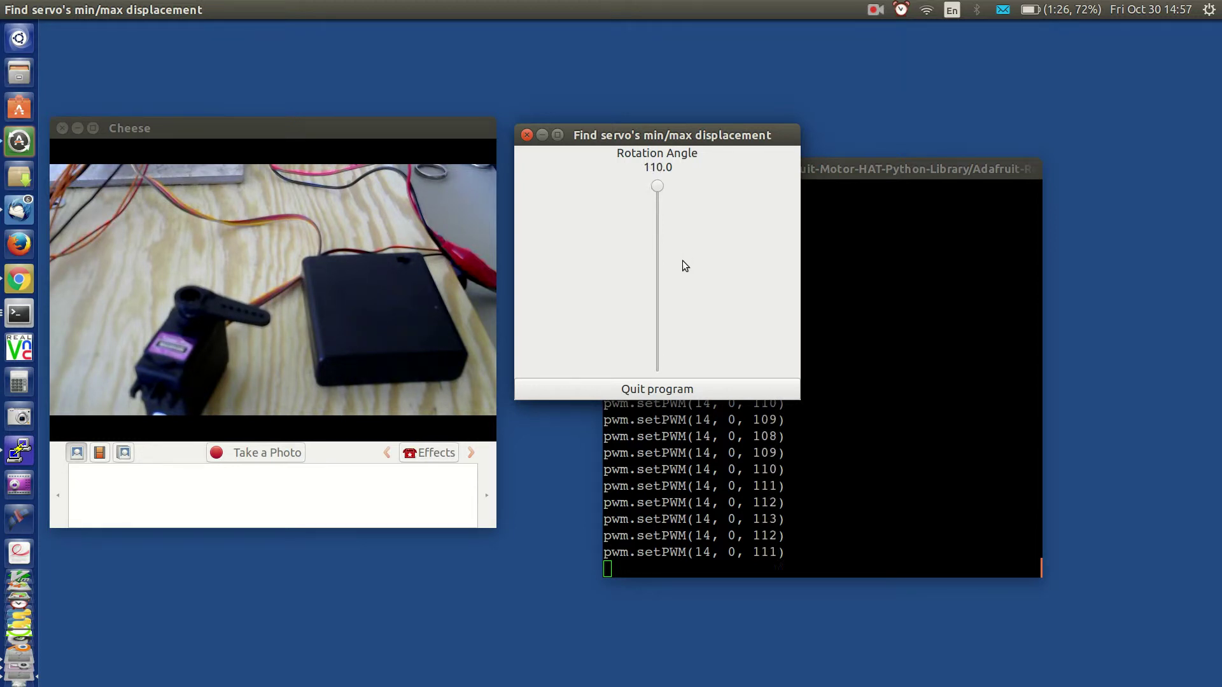
Step: Lower the rotation angle in single-unit decrements to 107 to recheck the servo's lower limit
key(Up)
key(Up)
key(Up)
key(Up)
key(Up)
key(Up)
Step: Raise the rotation angle in single-unit increments to 115, and step it back to 112.0 to settle on the servo's minimum
key(Down)
key(Down)
key(Down)
key(Down)
key(Down)
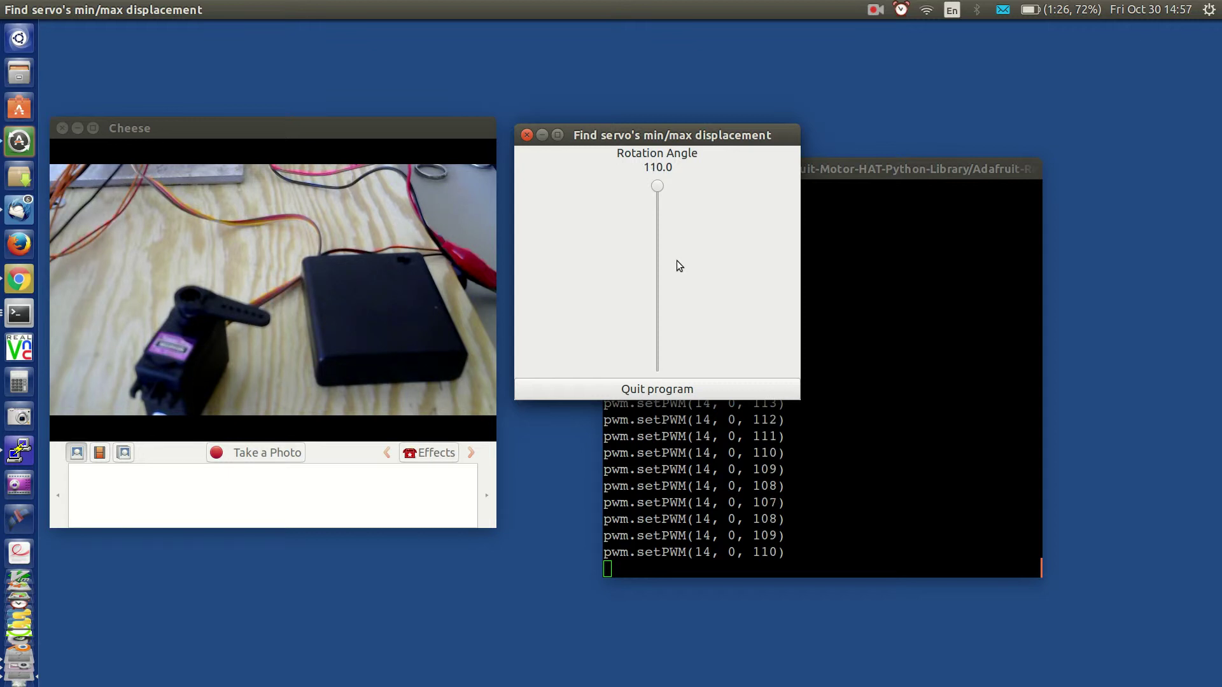
key(Down)
key(Down)
key(Down)
key(Up)
key(Up)
key(Up)
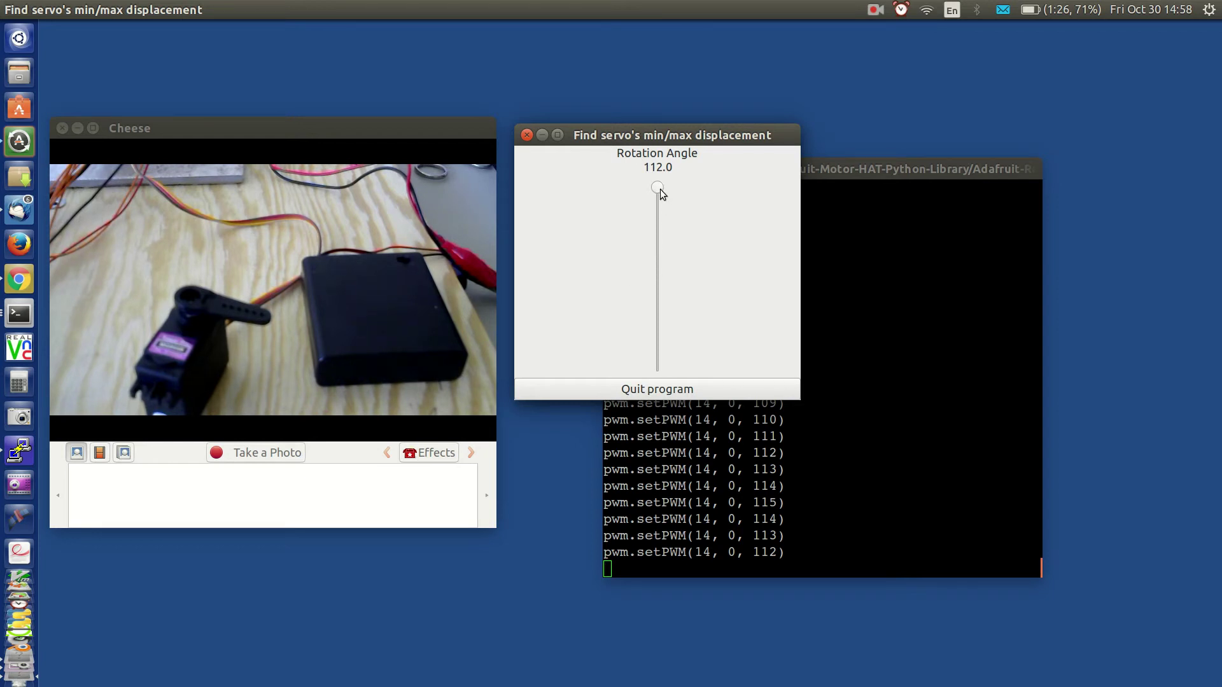
Step: Sweep the rotation angle from the minimum up to about 435 to move the servo through its working range
drag(659, 189, 663, 311)
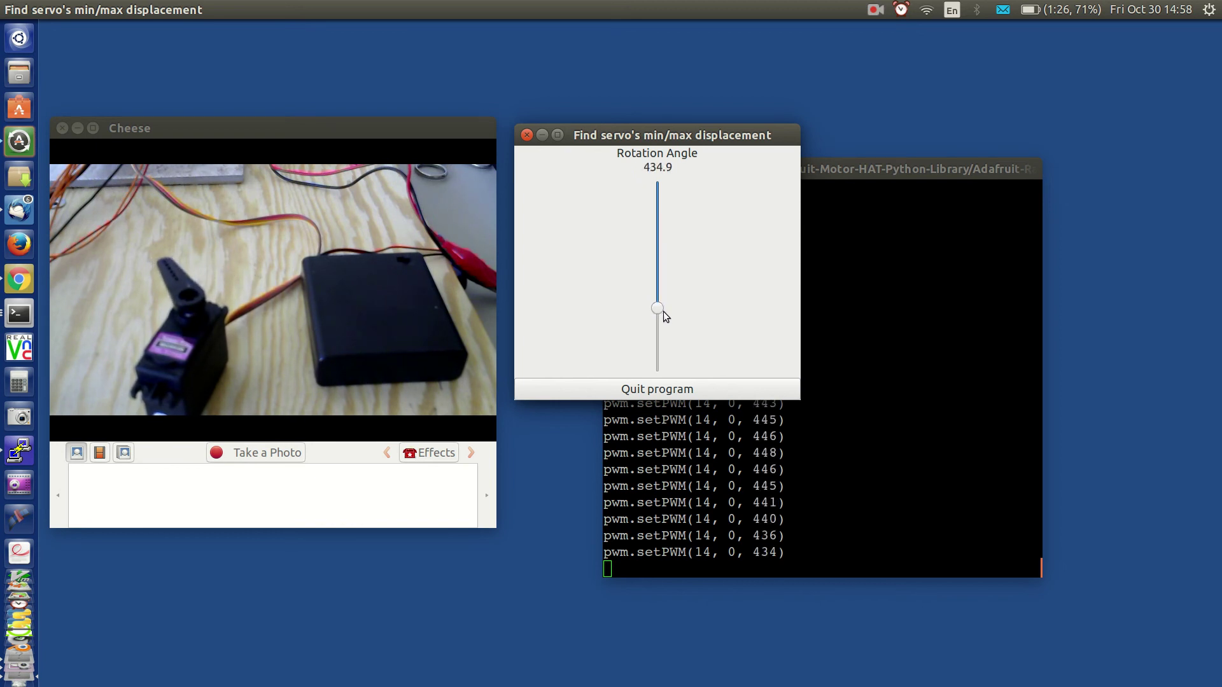